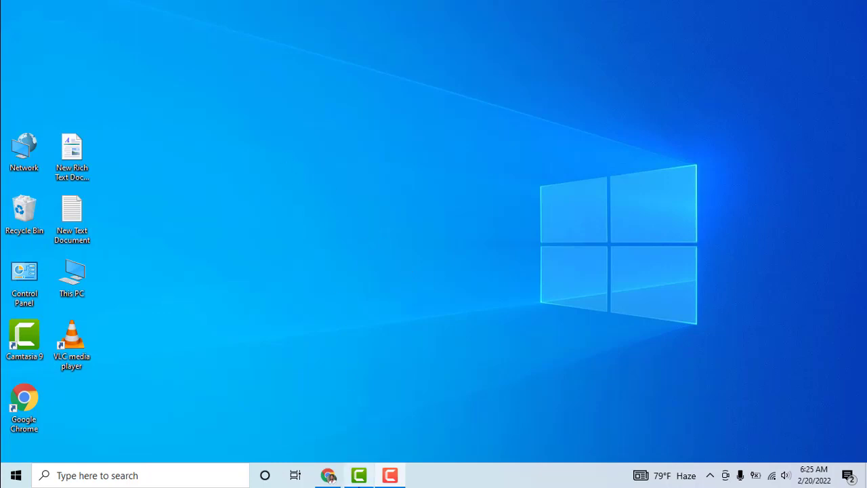
Switch to Chrome, open the PeoplePerHour Payments page and display the PPH user account's money by currency.
click(330, 476)
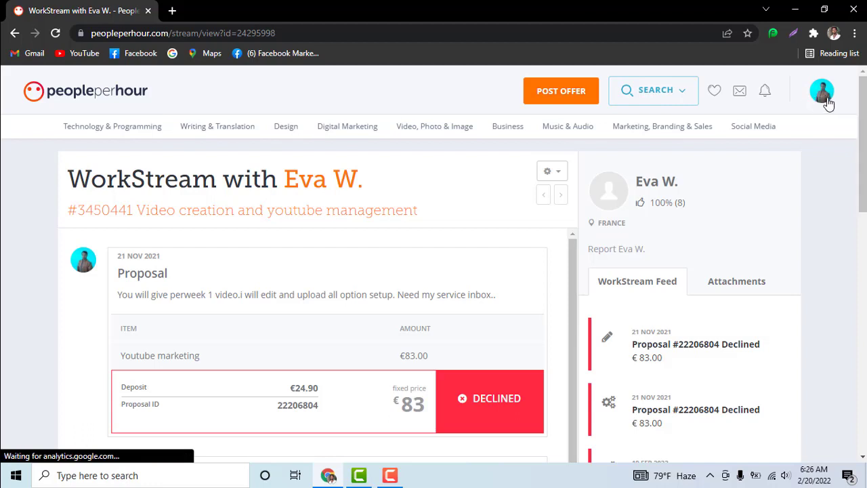
click(824, 93)
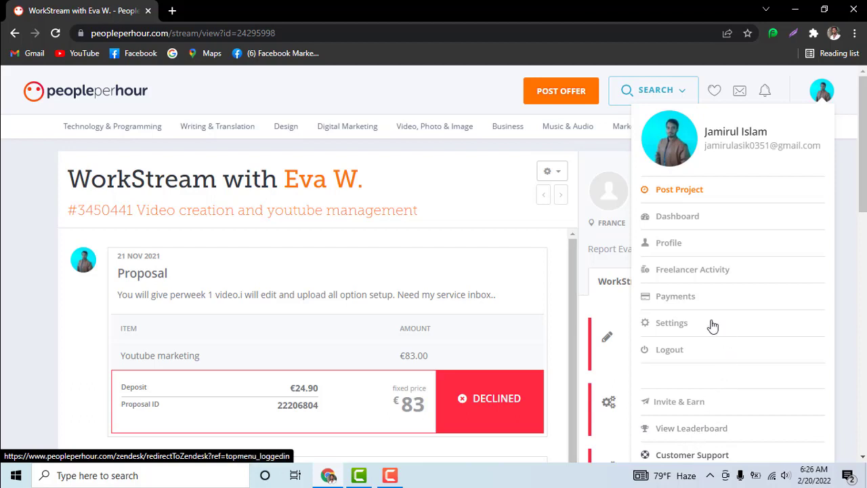
click(680, 303)
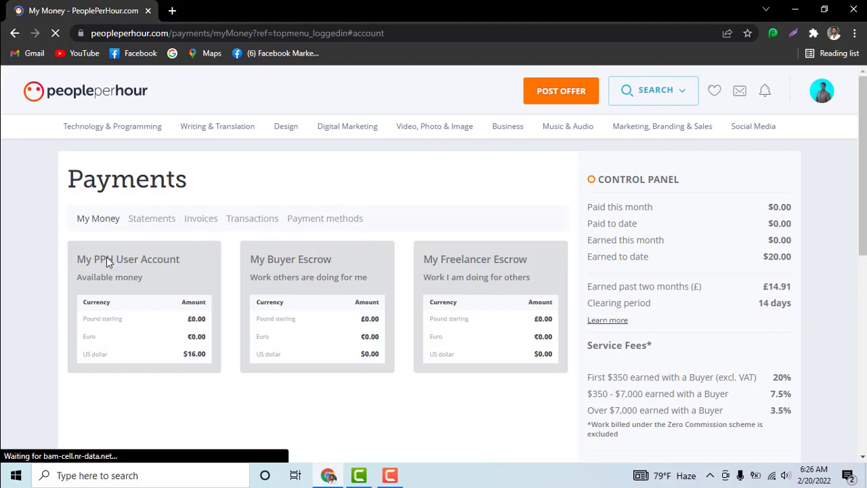
click(110, 293)
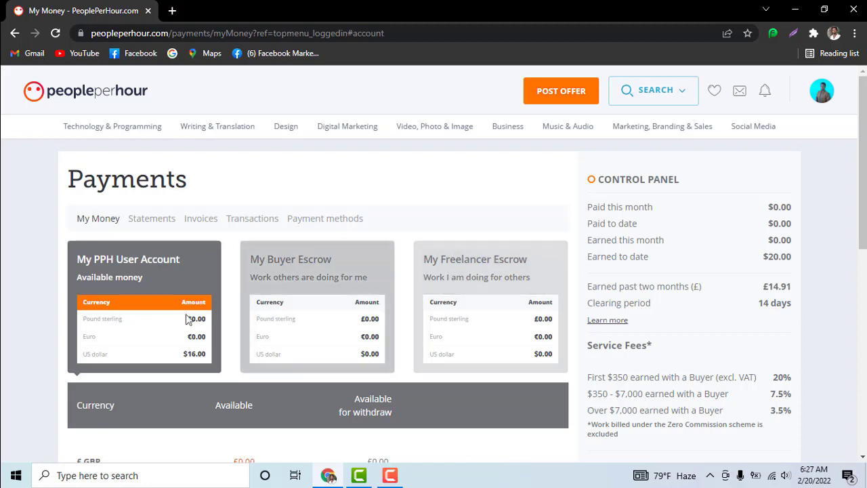
Examine the available and withdrawable amounts per currency in the PPH user account, alongside the two escrow accounts.
scroll(313, 203, down, 3)
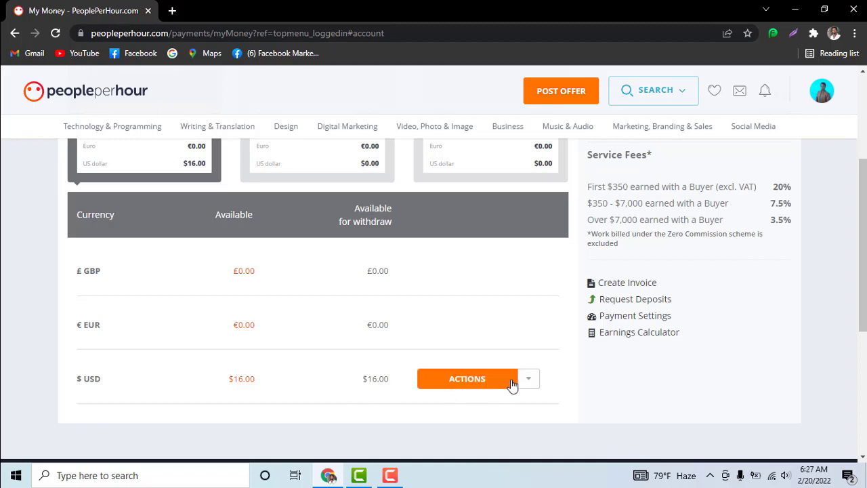
scroll(294, 207, up, 3)
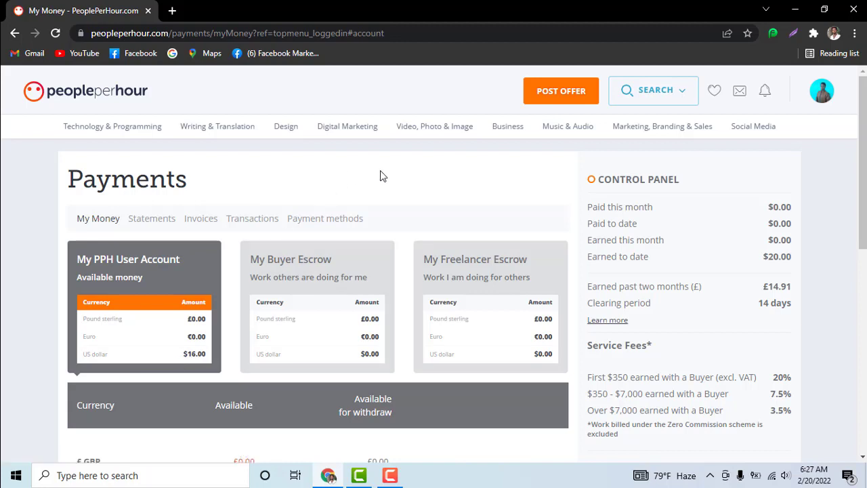
scroll(380, 173, down, 1)
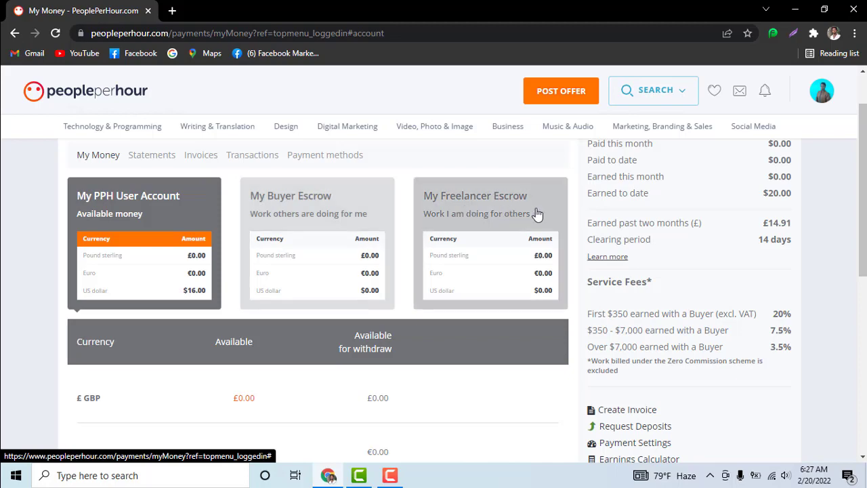
scroll(458, 153, down, 2)
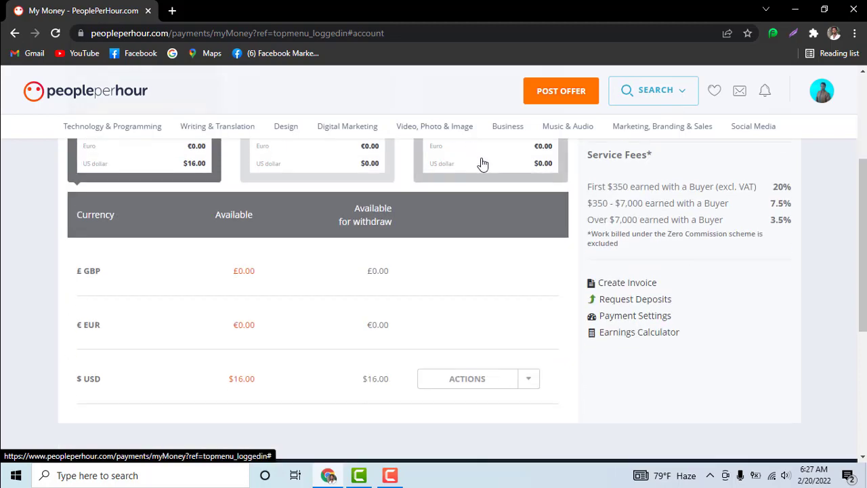
scroll(482, 165, up, 2)
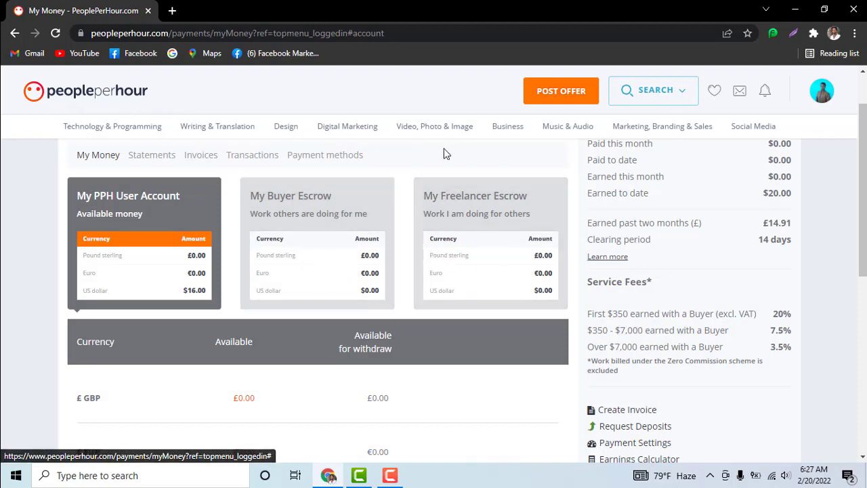
scroll(217, 201, down, 1)
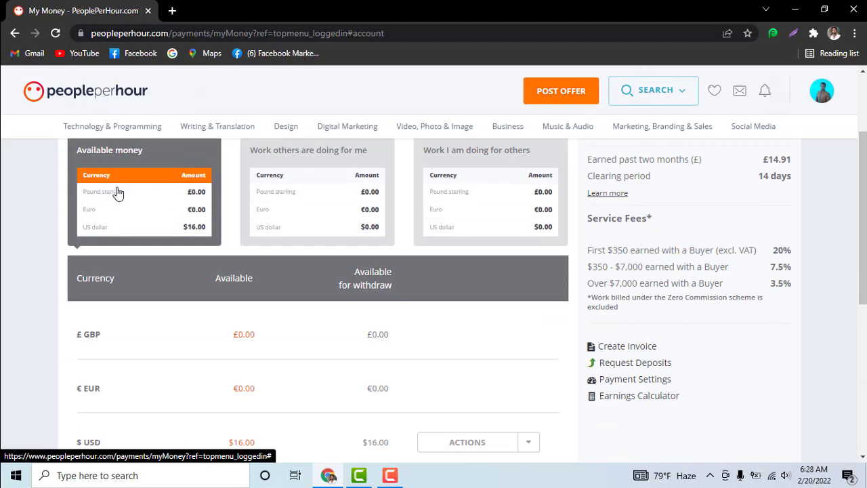
scroll(112, 211, up, 2)
scroll(347, 186, down, 5)
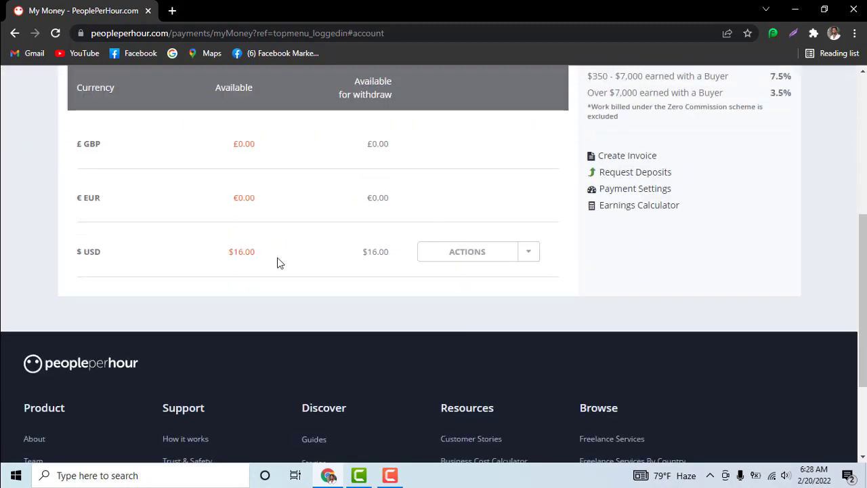
Open the withdrawal form for the US dollar balance of the PPH user account.
click(533, 259)
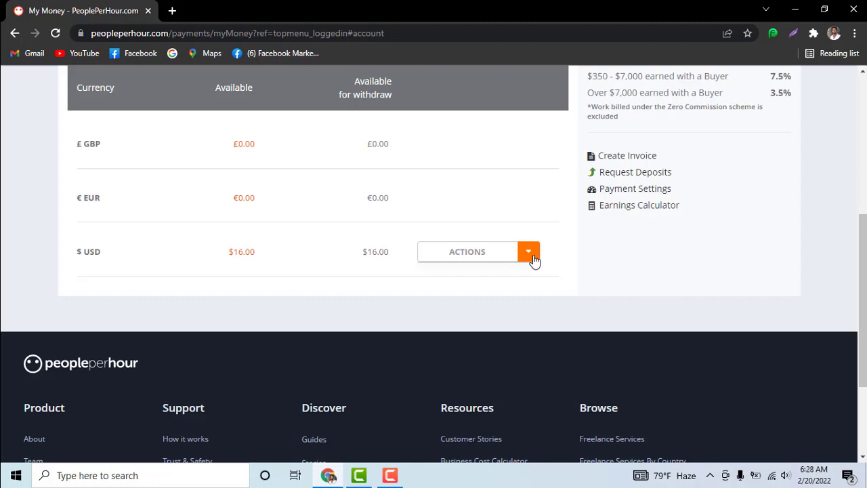
click(533, 260)
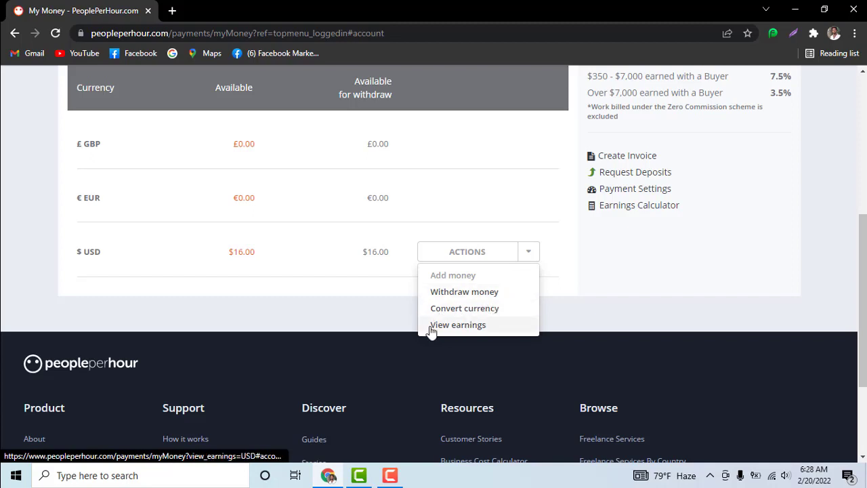
click(476, 293)
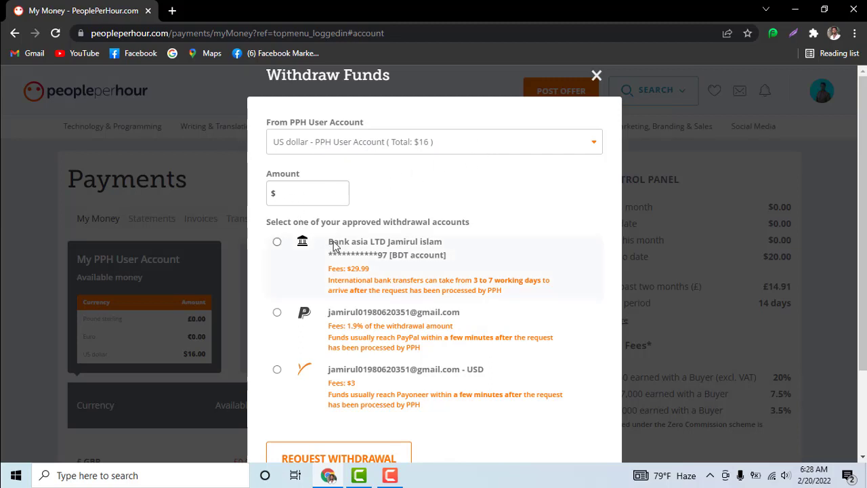
Review the fees of the approved withdrawal accounts and set the withdrawal amount to $16.00.
scroll(390, 218, down, 1)
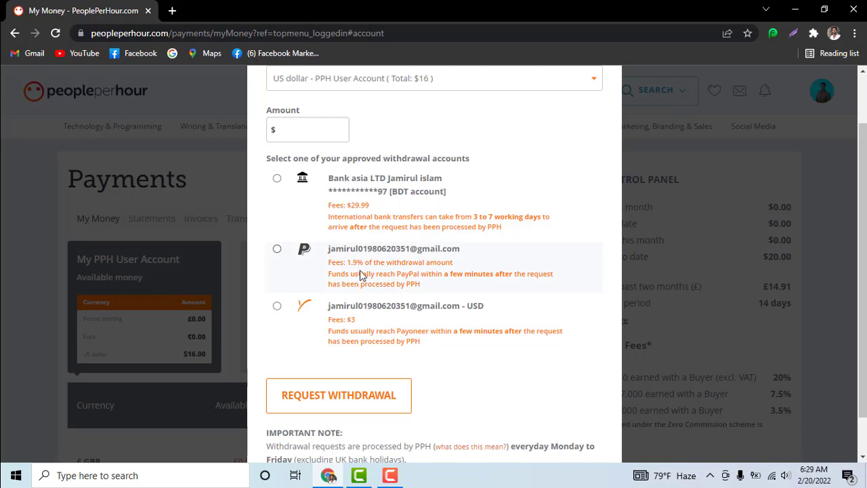
scroll(453, 235, down, 1)
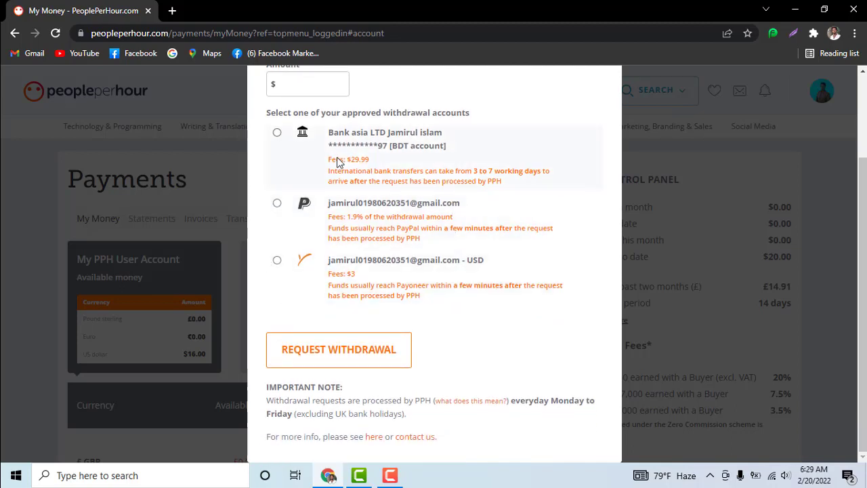
scroll(338, 162, up, 1)
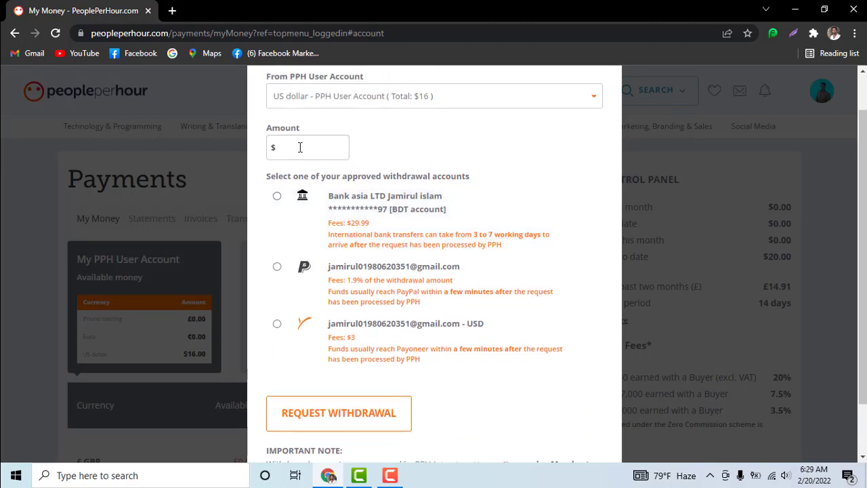
scroll(301, 178, down, 1)
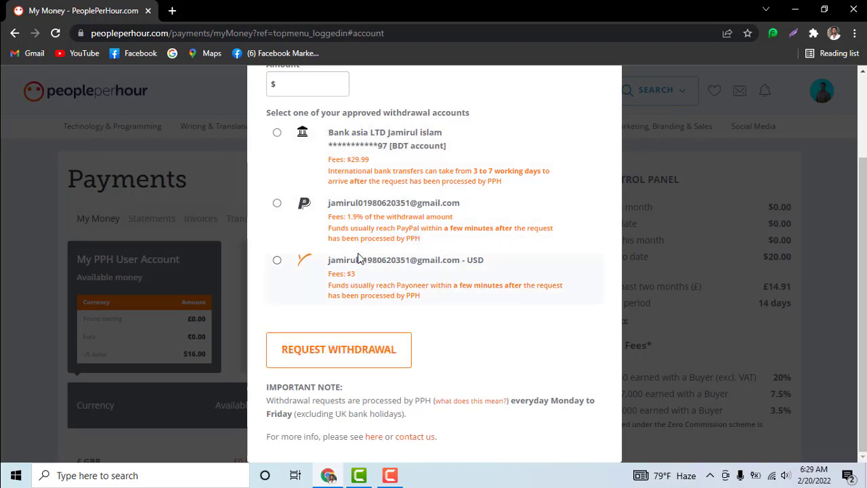
scroll(359, 256, up, 2)
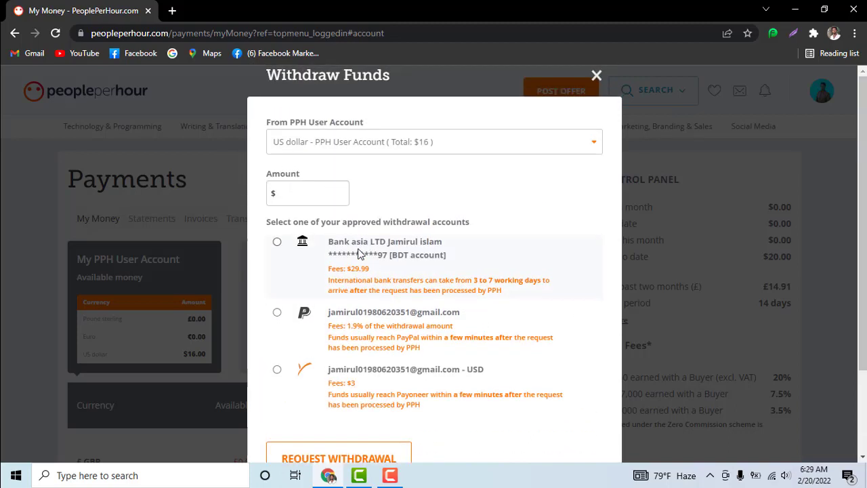
click(326, 193)
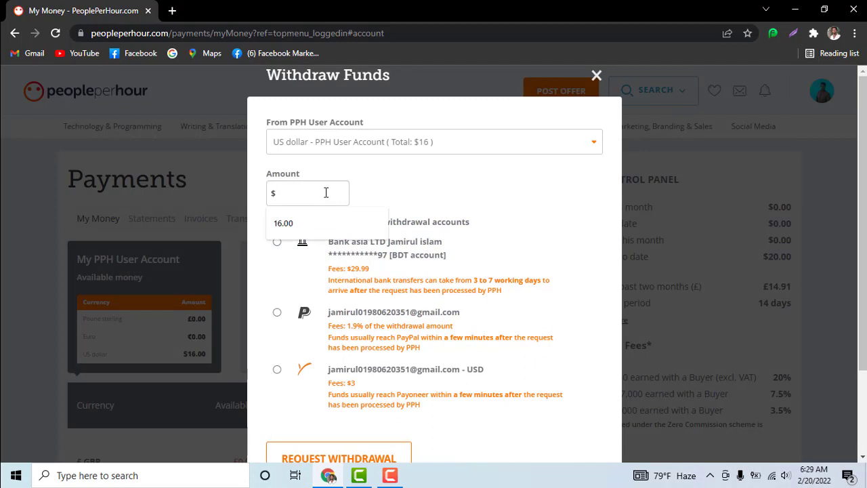
click(309, 224)
Try to request the withdrawal to the Bank Asia account by international bank transfer.
scroll(421, 194, down, 1)
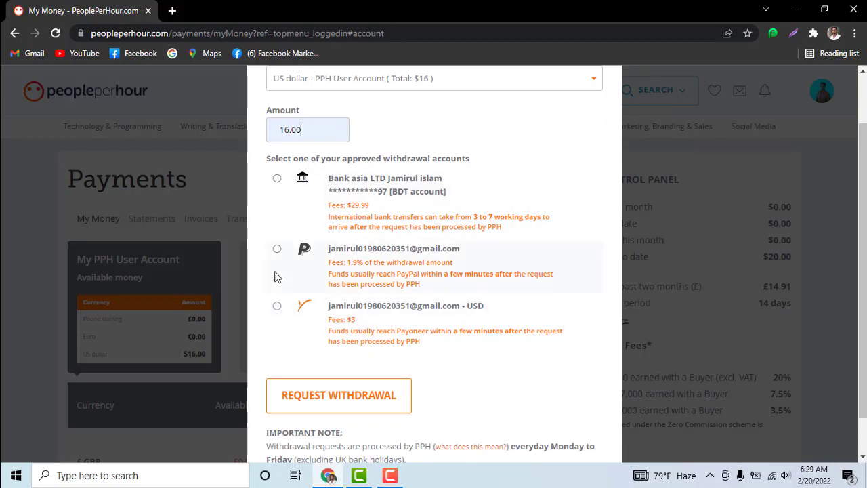
click(277, 178)
scroll(389, 306, down, 1)
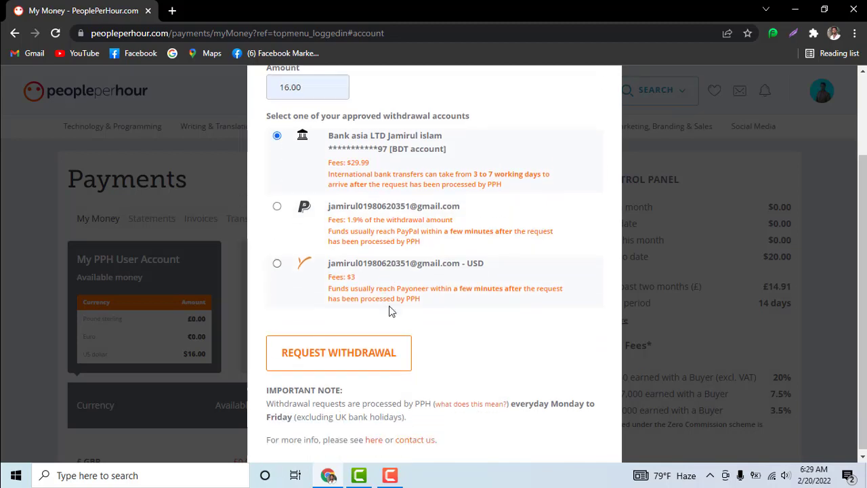
click(359, 362)
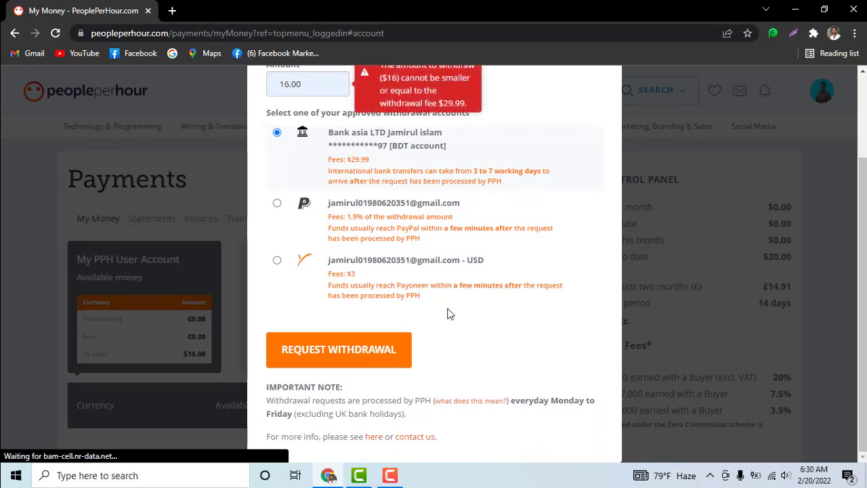
scroll(467, 291, up, 2)
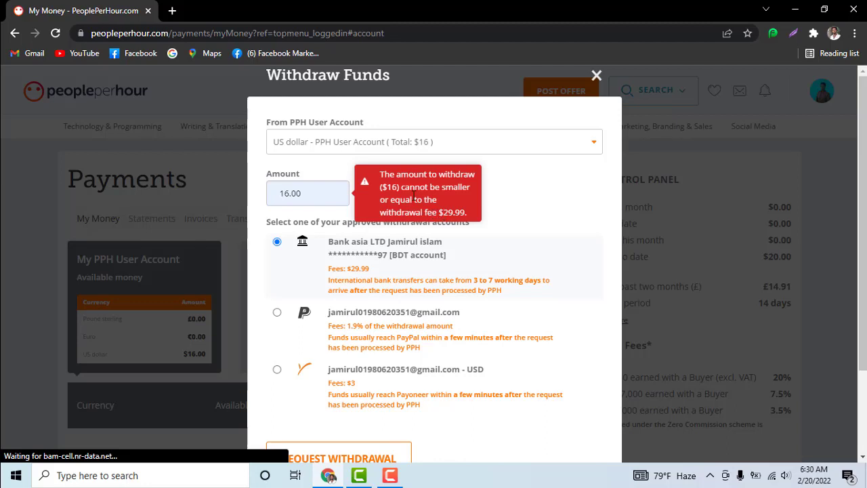
Try to request the withdrawal to the Payoneer account instead, and close the withdrawal form.
click(277, 314)
scroll(296, 285, down, 1)
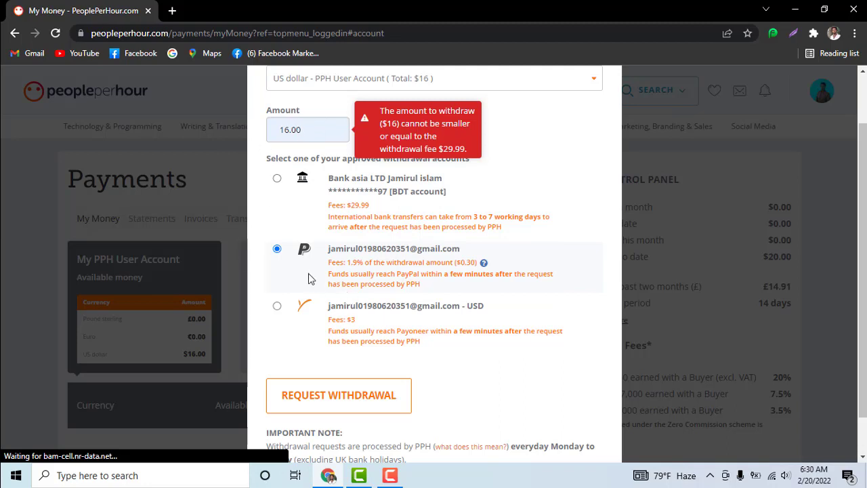
click(277, 307)
scroll(412, 303, down, 1)
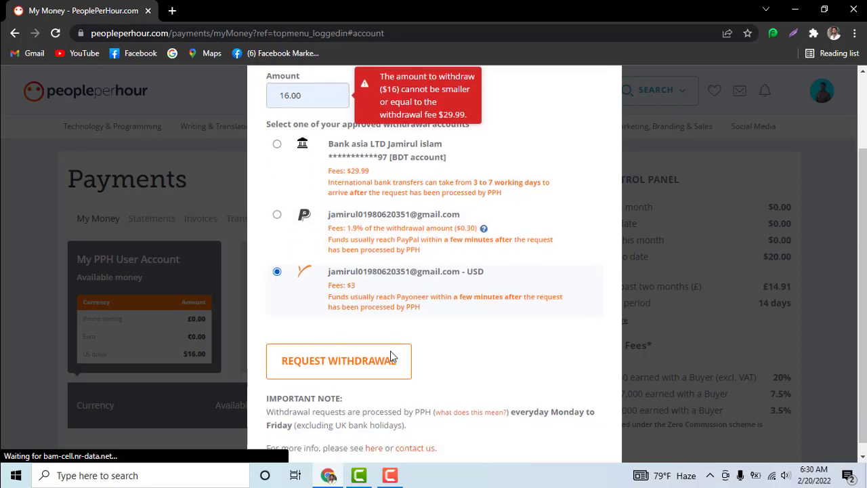
click(326, 349)
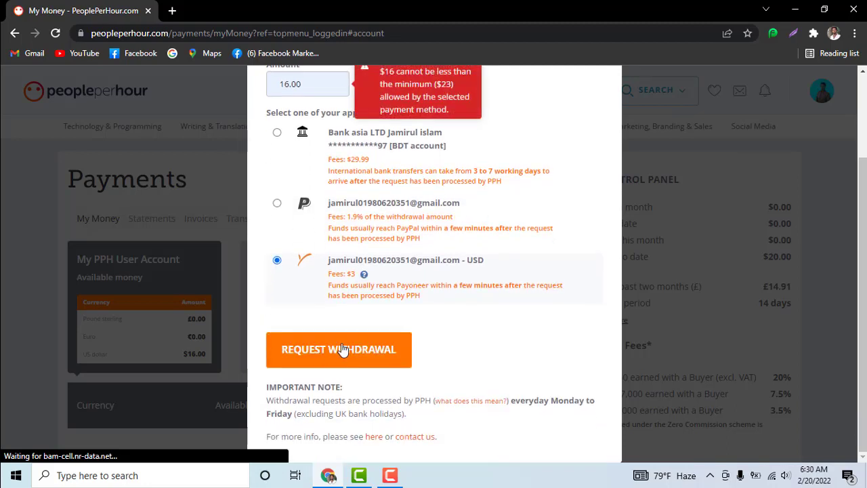
scroll(327, 349, up, 1)
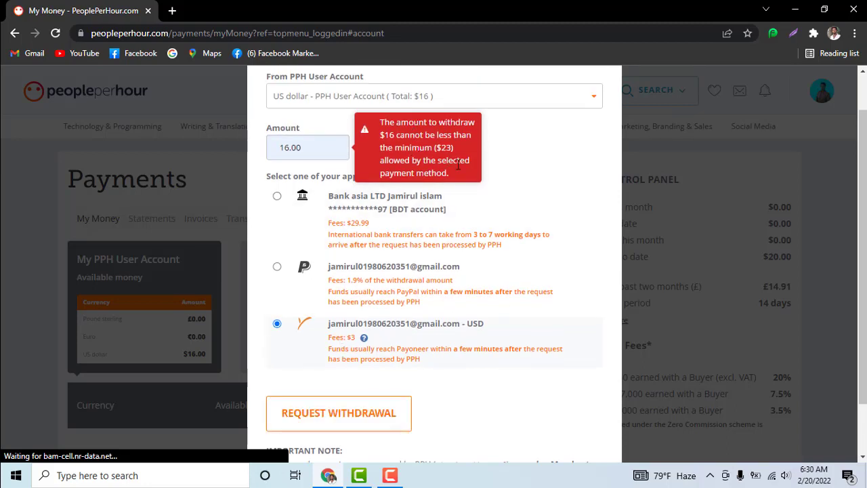
scroll(515, 165, up, 1)
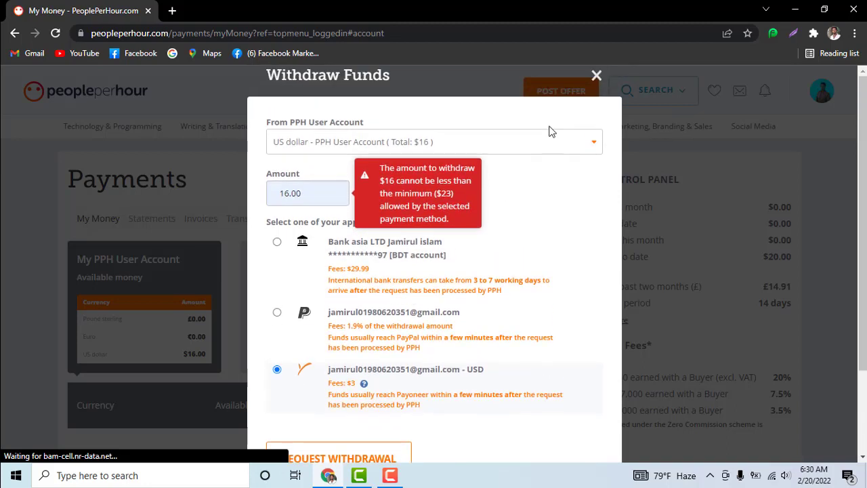
click(595, 76)
Reopen the money withdrawal form for the USD row of the PPH user account.
scroll(522, 244, down, 3)
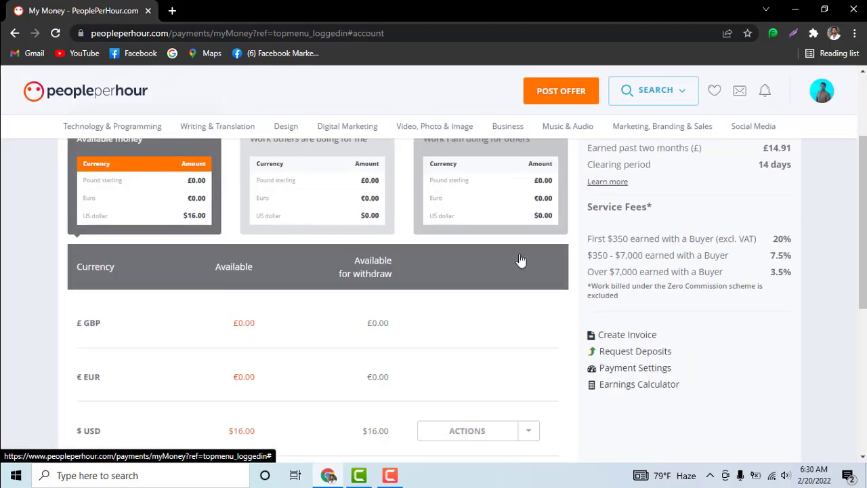
click(530, 382)
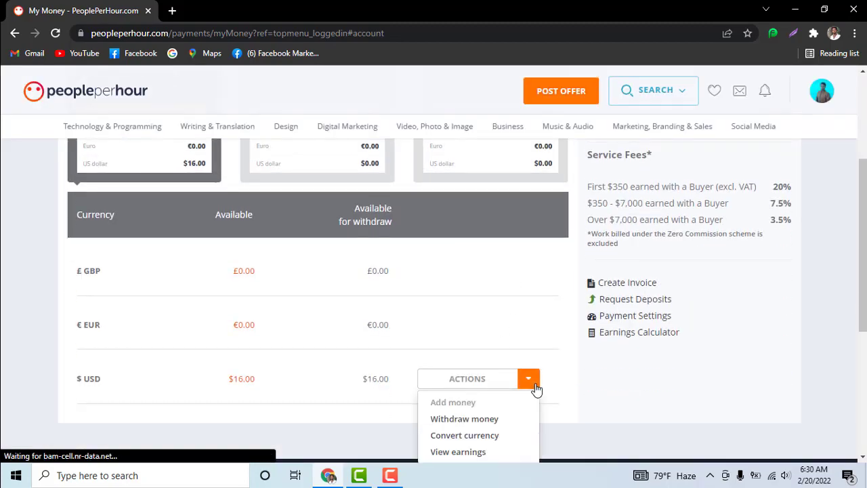
click(453, 419)
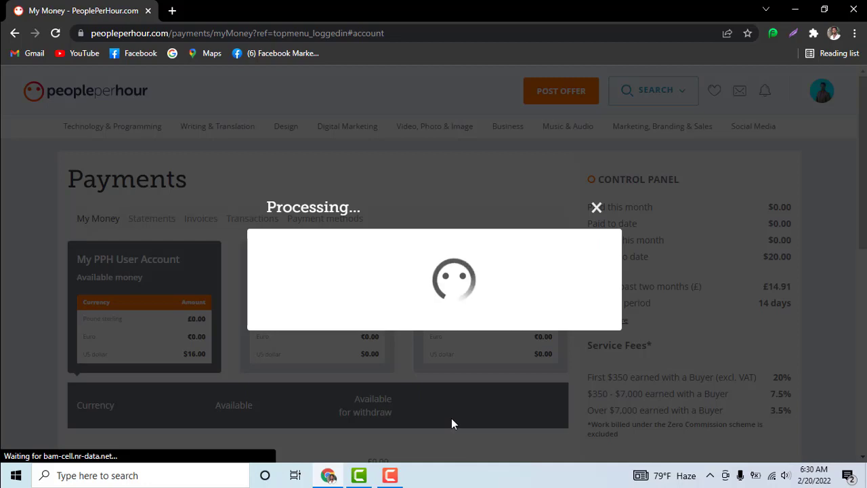
Try to request a withdrawal of $16.00 to the Payoneer account.
click(298, 190)
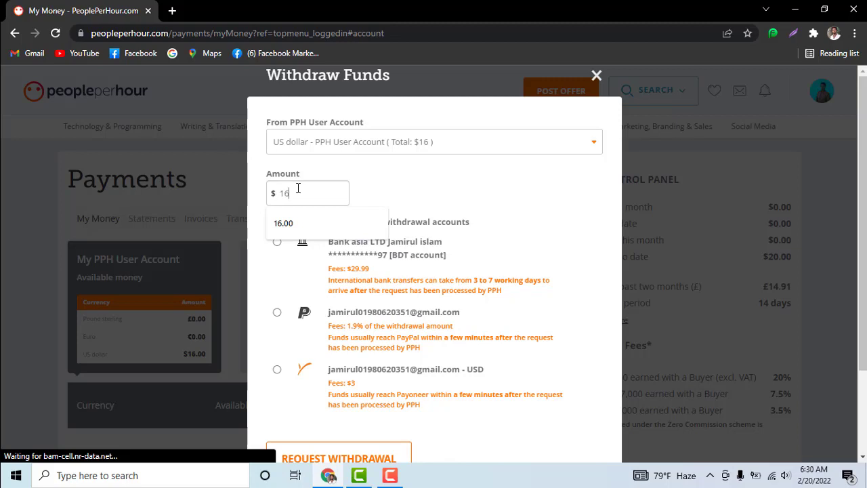
click(278, 369)
scroll(352, 372, down, 2)
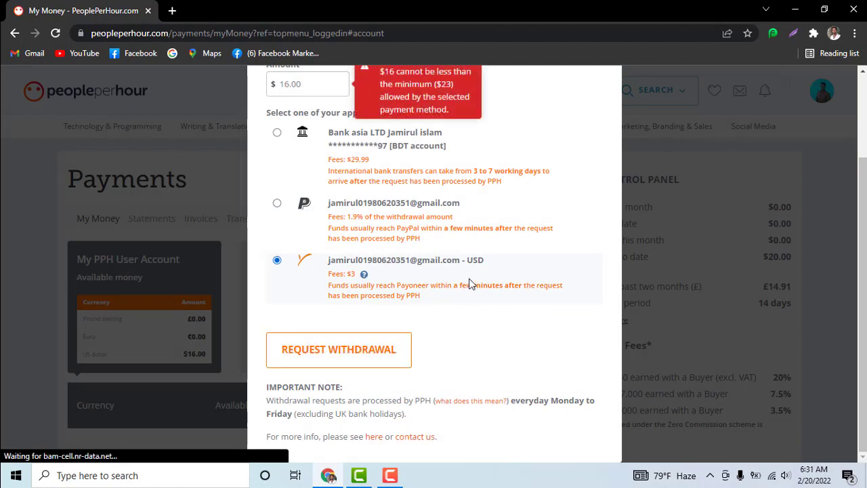
scroll(466, 277, up, 3)
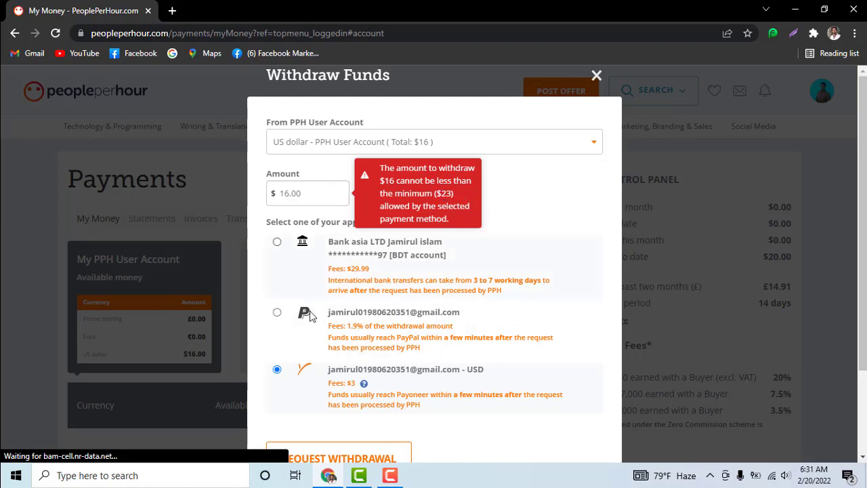
Select the PayPal account as the withdrawal method and review its fee and transfer time.
click(277, 313)
scroll(396, 280, down, 1)
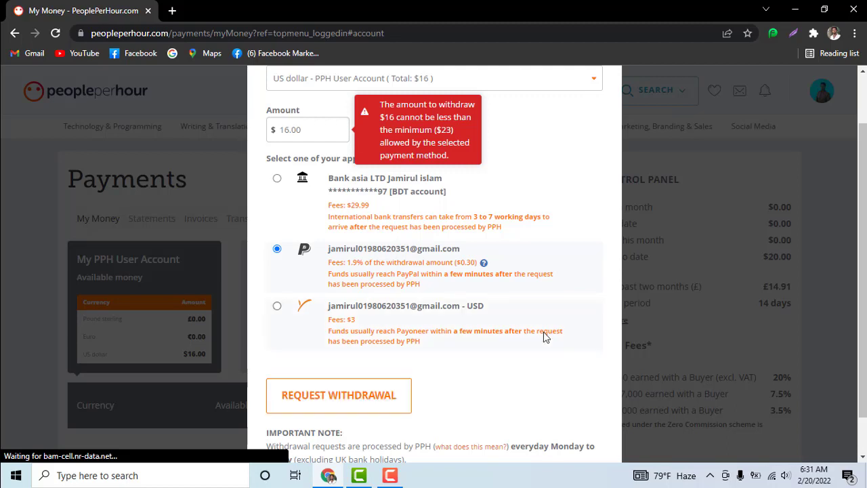
scroll(547, 337, up, 1)
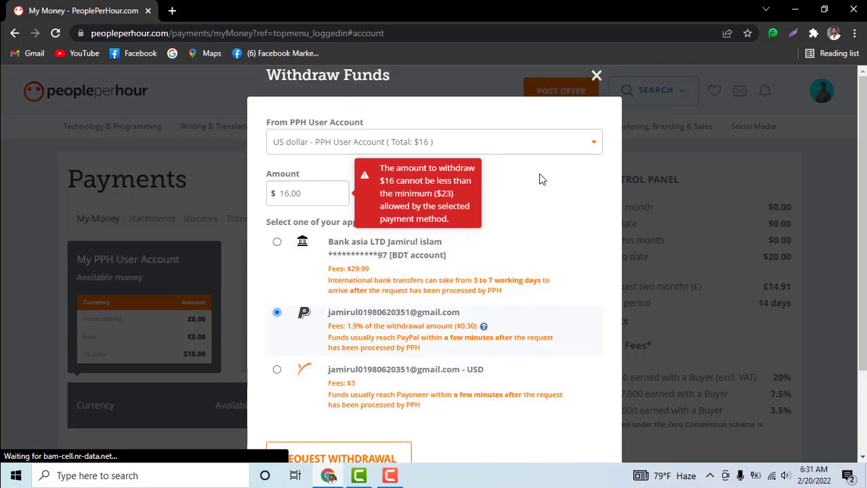
scroll(529, 217, down, 1)
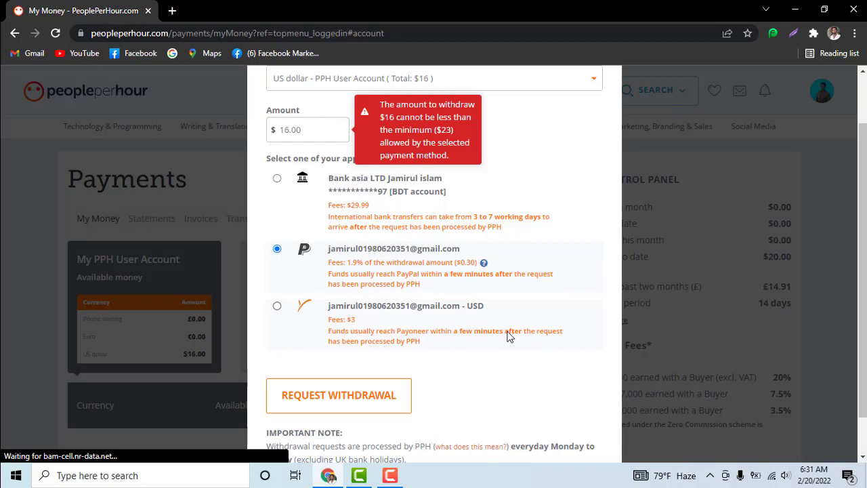
Switch the withdrawal method back to the Payoneer USD account and try to request the $16.00 withdrawal again.
click(277, 306)
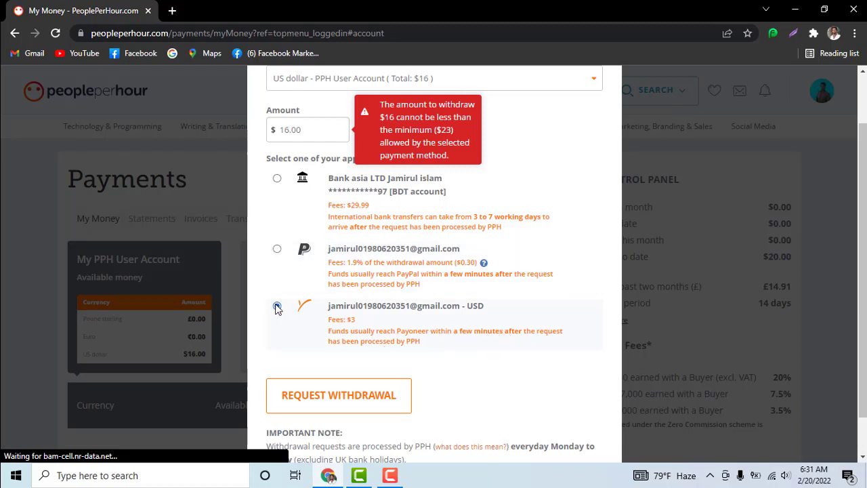
click(374, 389)
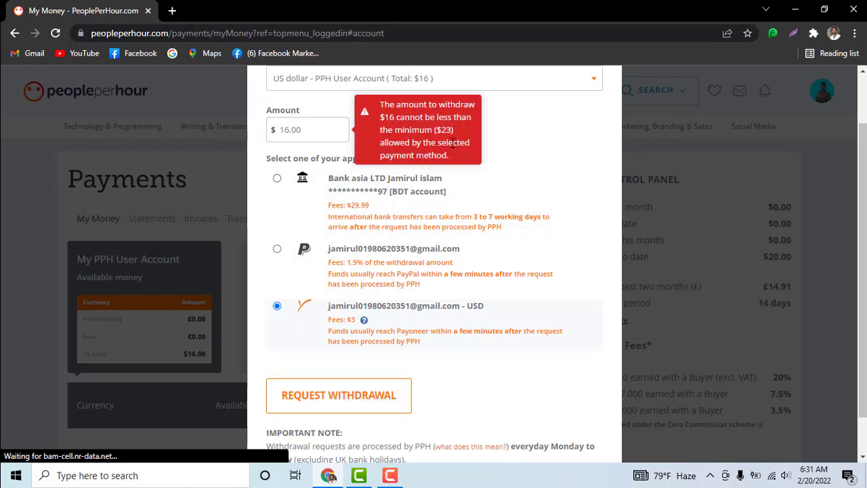
scroll(503, 261, down, 1)
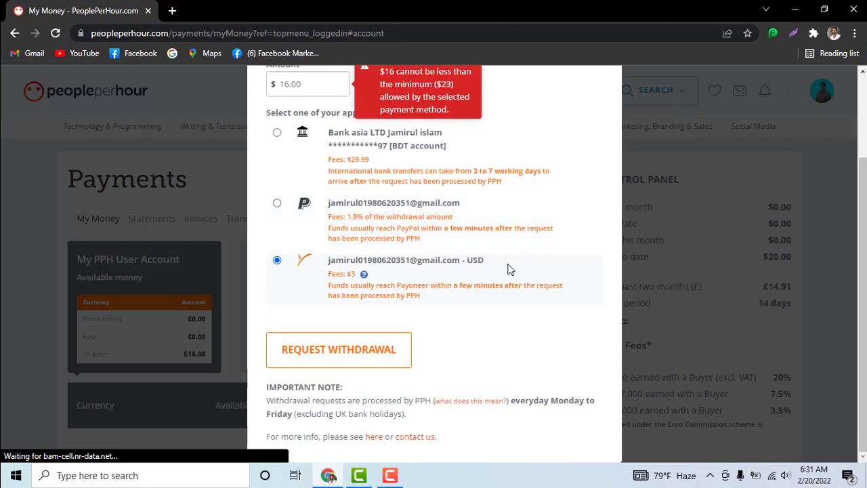
scroll(540, 231, up, 2)
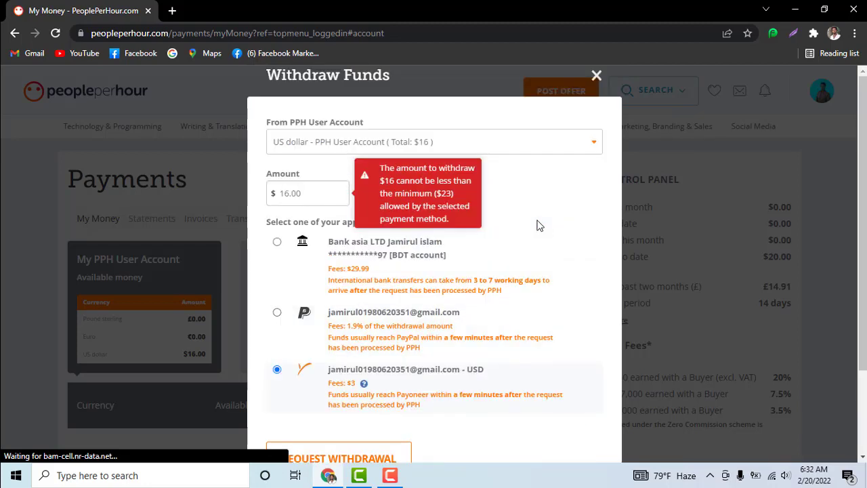
click(389, 479)
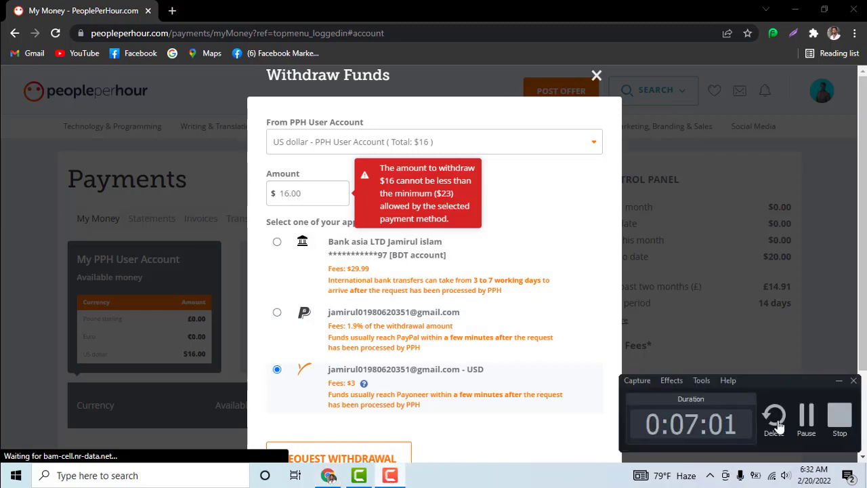